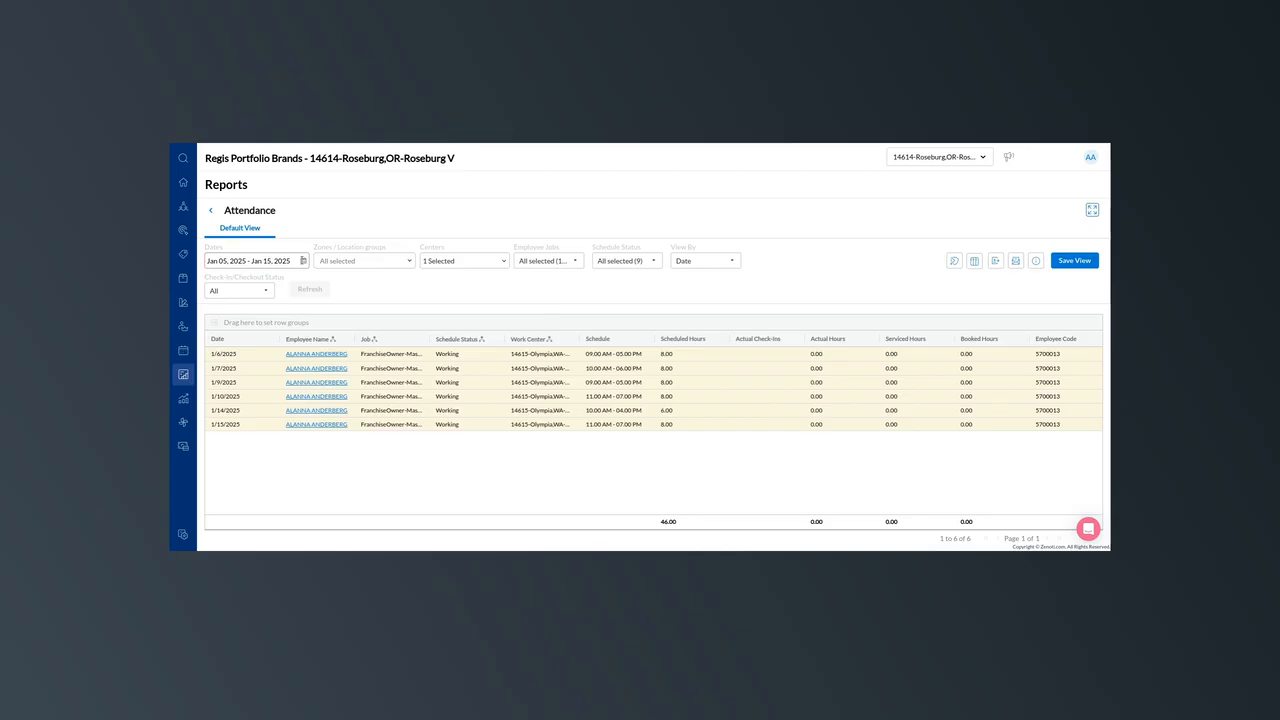
# Set the Attendance report's date range to Jan 05, 2025 – Jan 16, 2025 and refresh the results.
pyautogui.click(303, 260)
pyautogui.click(313, 328)
pyautogui.click(377, 340)
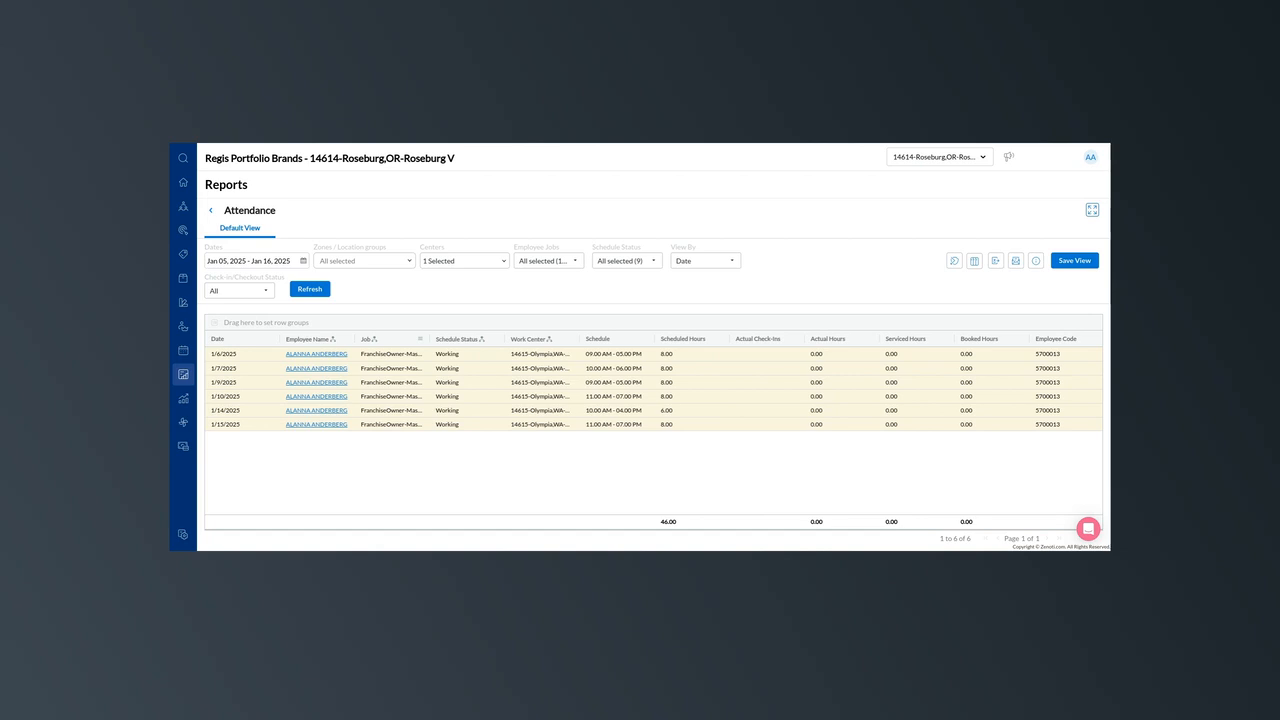
pyautogui.click(303, 292)
pyautogui.click(303, 292)
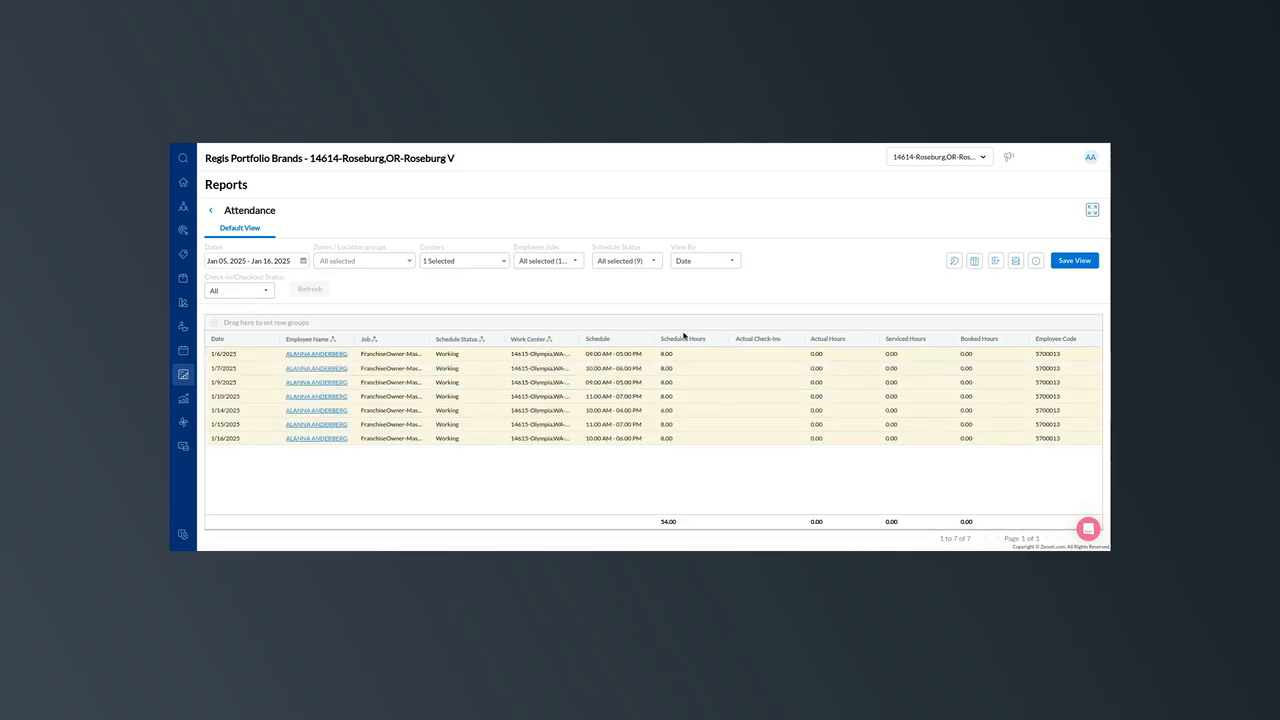
# Examine the remaining columns of the Attendance report, including blockout, missed check-in, missed checkout, vacation, holiday and additional hours.
pyautogui.moveTo(711, 506)
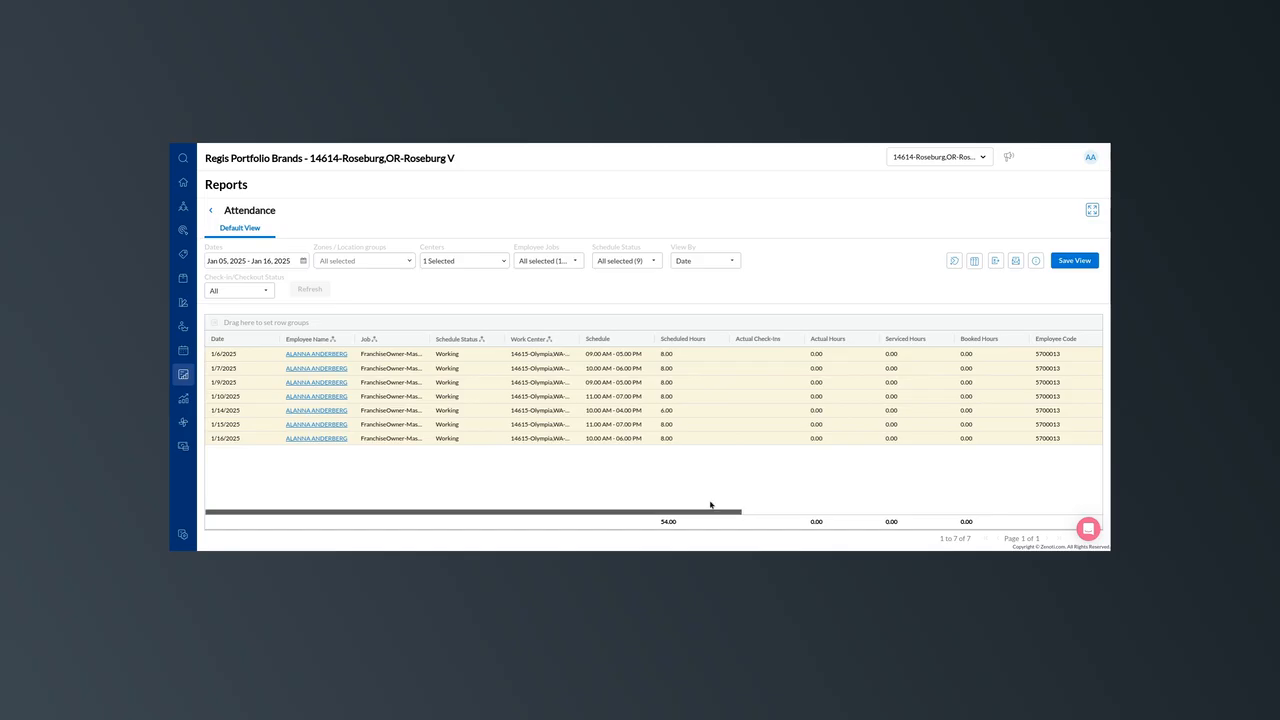
pyautogui.moveTo(711, 510); pyautogui.dragTo(1100, 491)
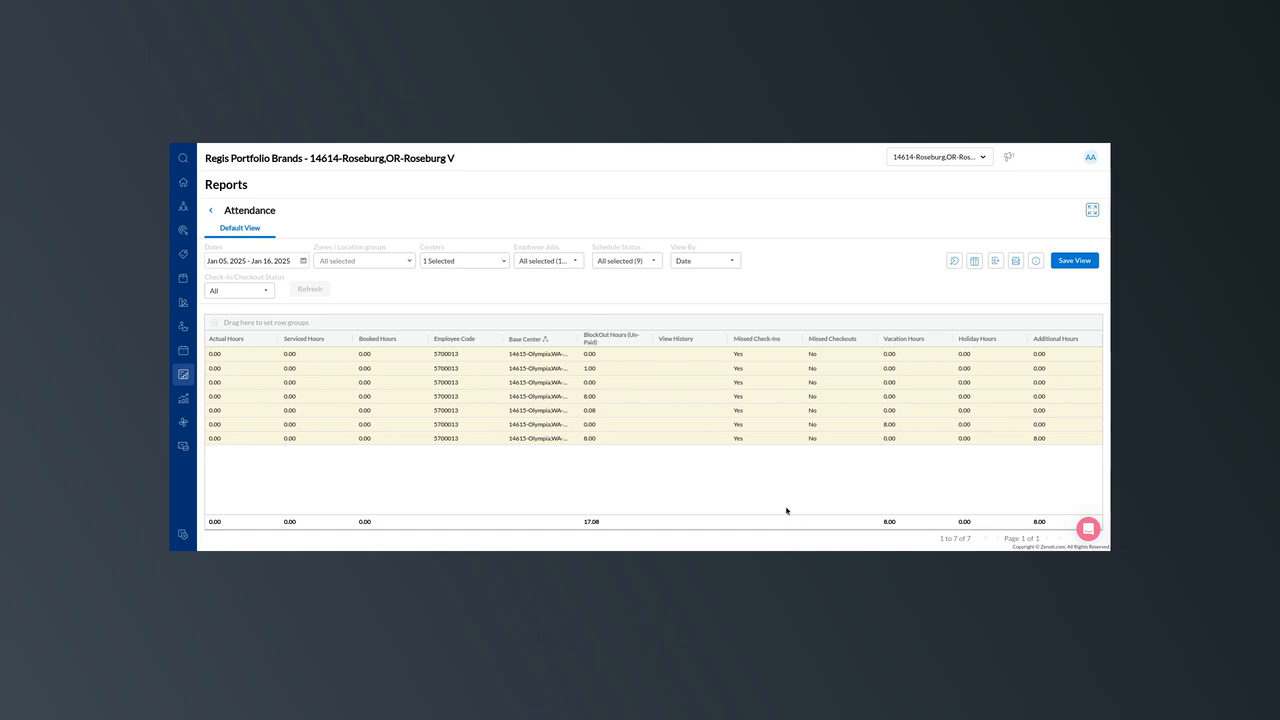
pyautogui.moveTo(794, 515)
pyautogui.moveTo(792, 513); pyautogui.dragTo(850, 530)
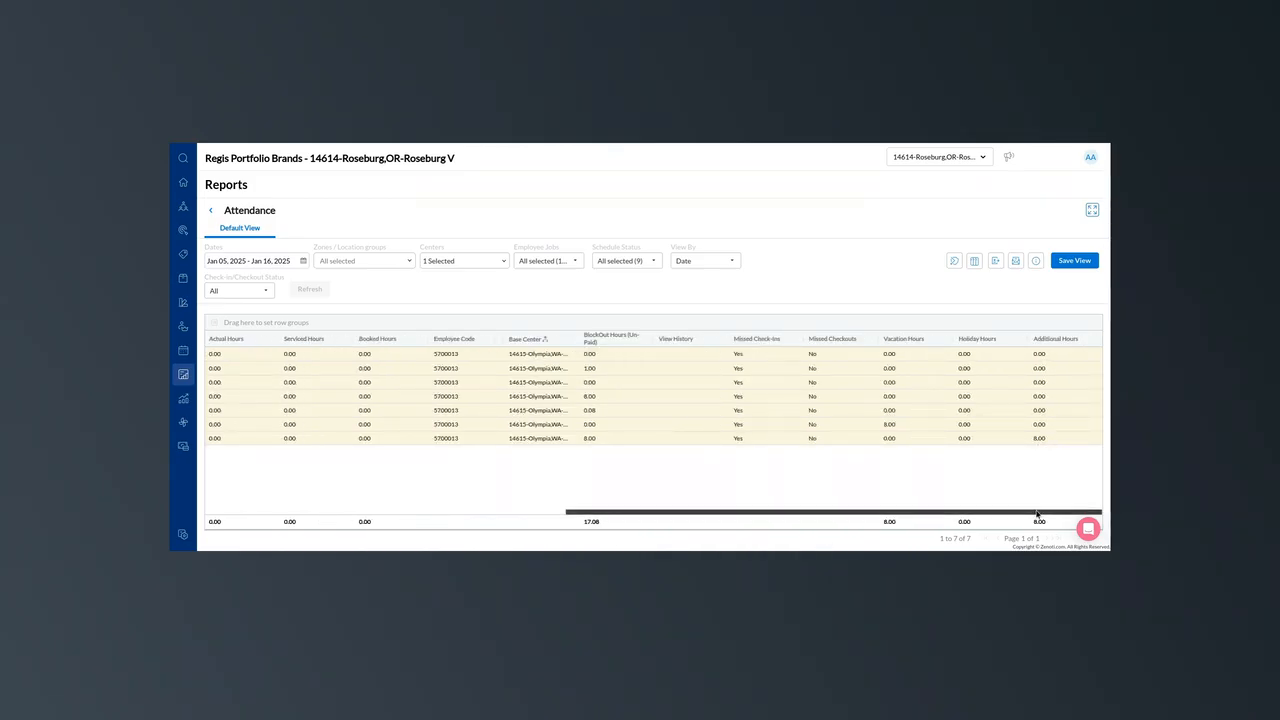
pyautogui.moveTo(1037, 514); pyautogui.dragTo(620, 531)
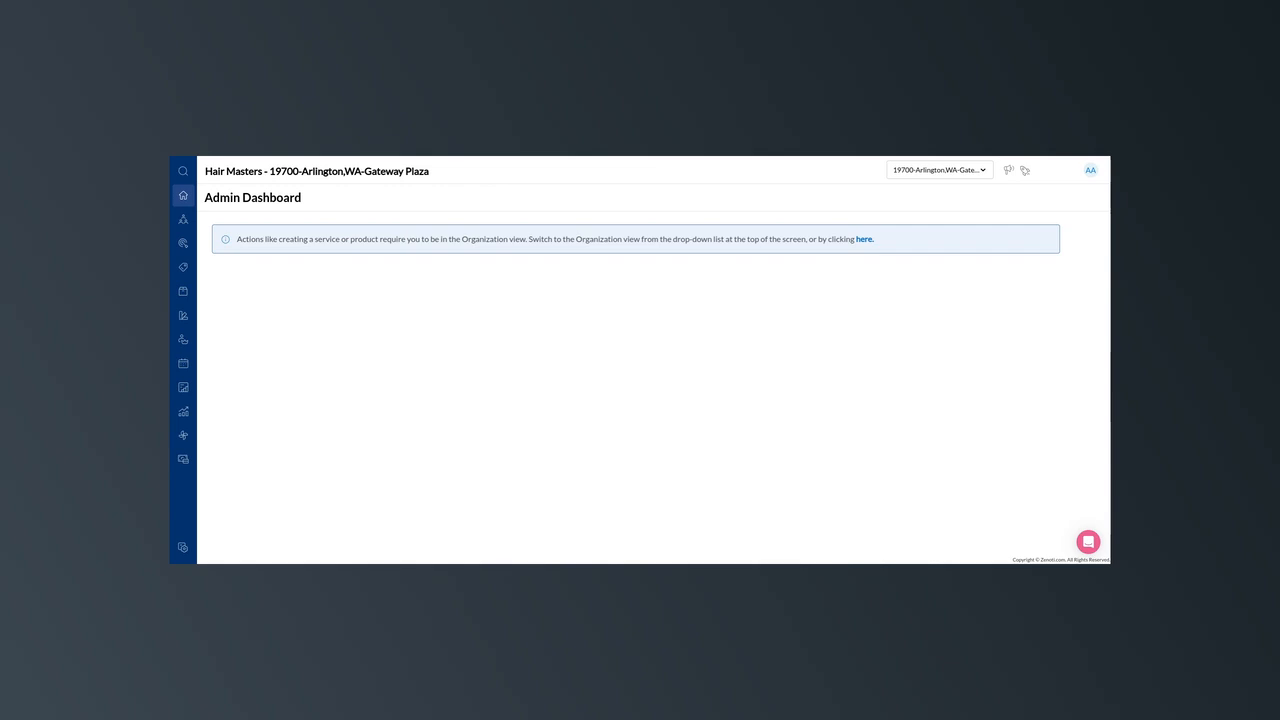
# Open the Attendance report for the Arlington Gateway Plaza center in the Lana Region view and display the Check-in/Checkout Status options.
pyautogui.click(184, 390)
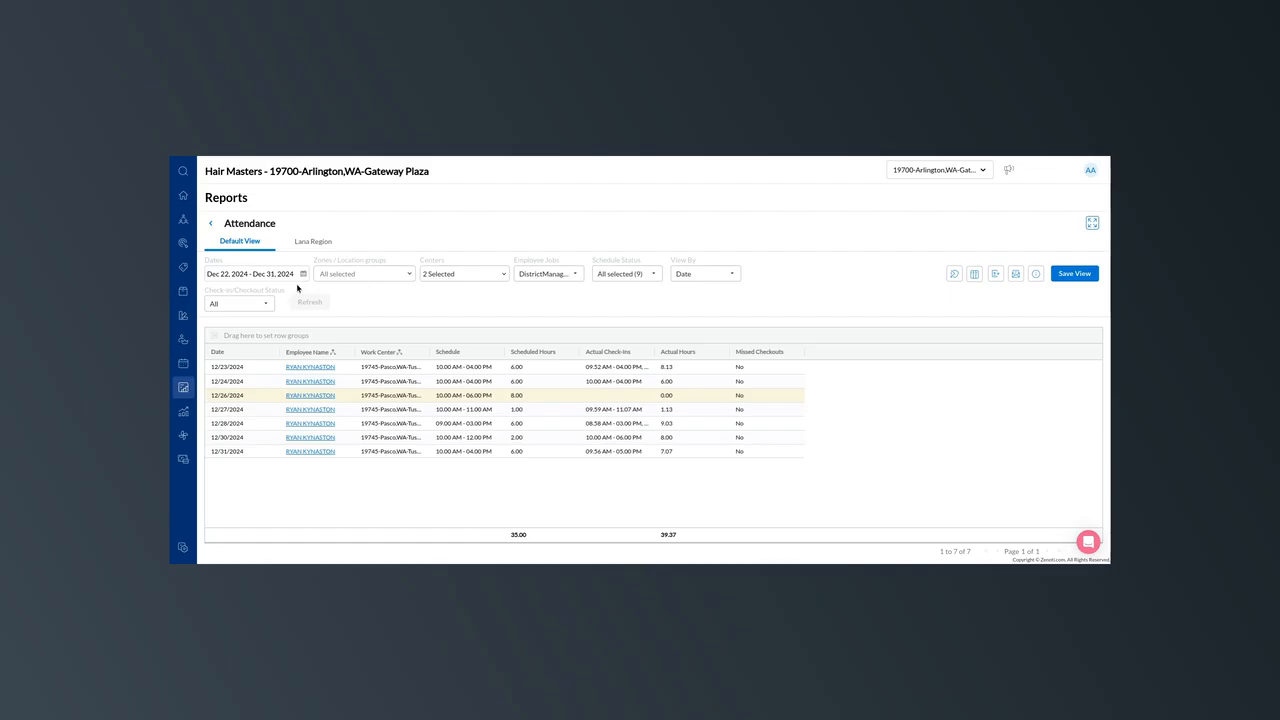
pyautogui.click(313, 242)
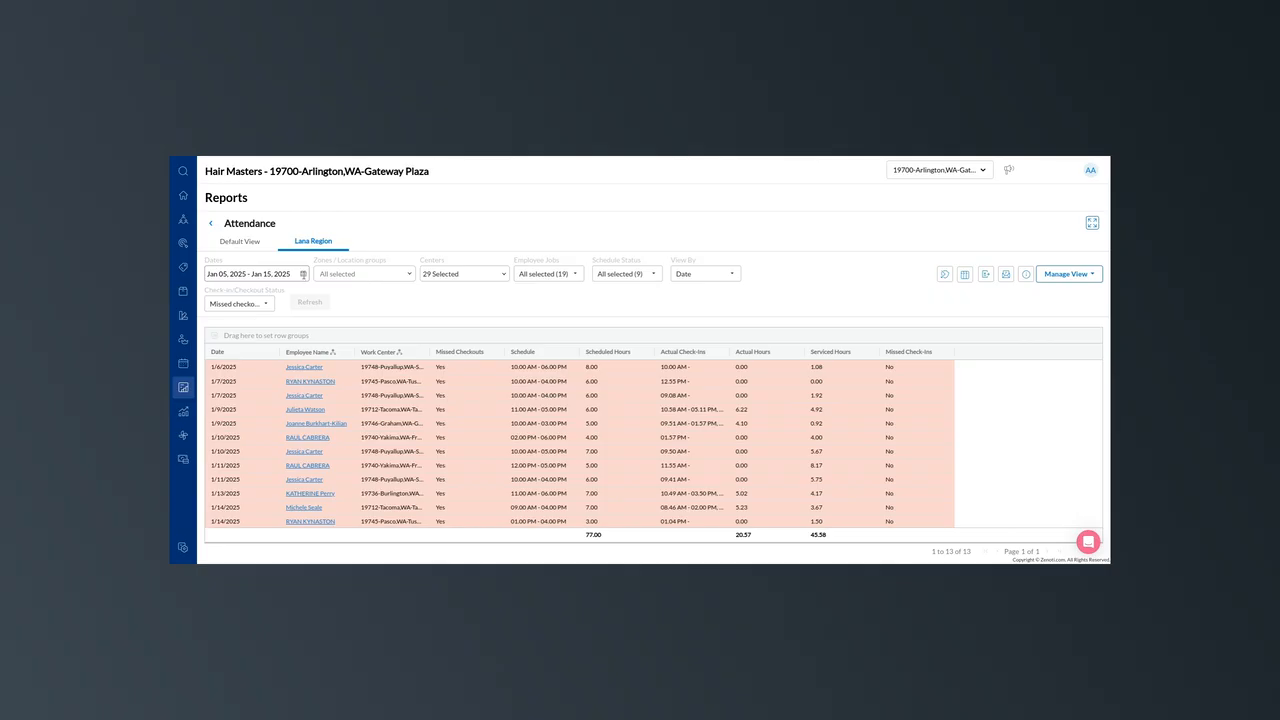
pyautogui.click(267, 305)
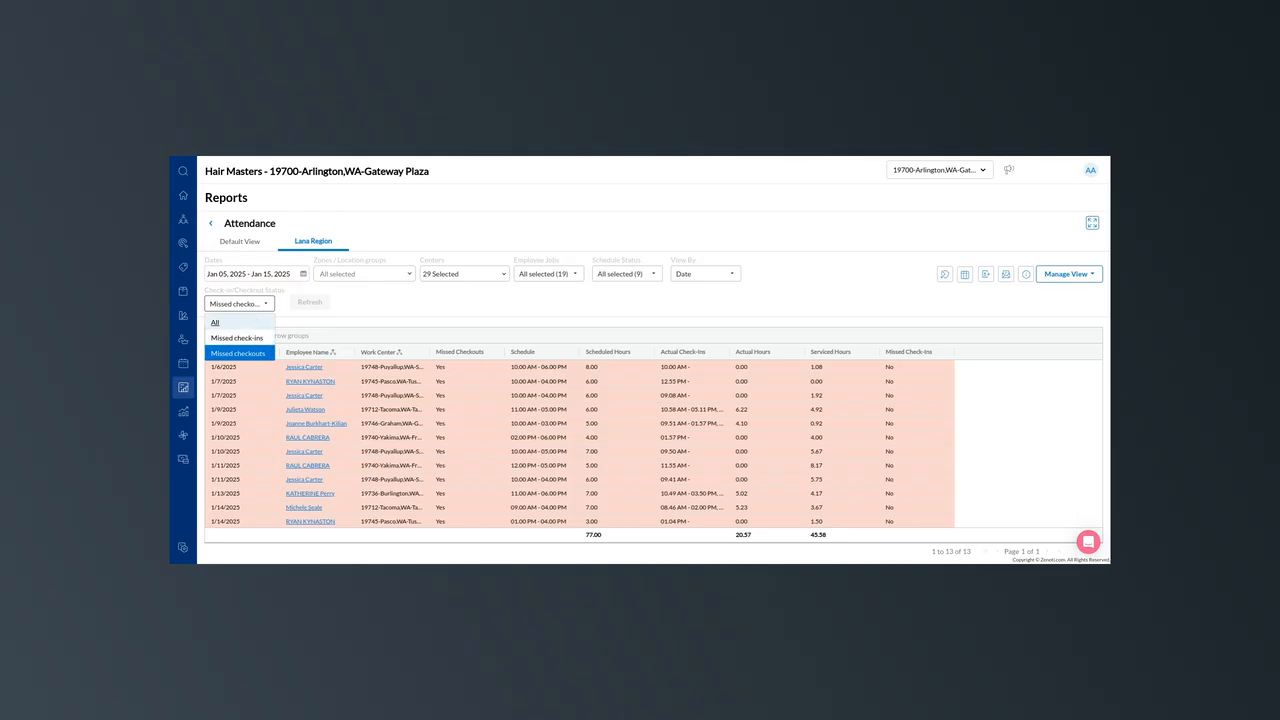
# Limit the report's centers filter to 19745-Pasco,WA-Tuscany Plaza-HMF only and refresh the results.
pyautogui.click(506, 274)
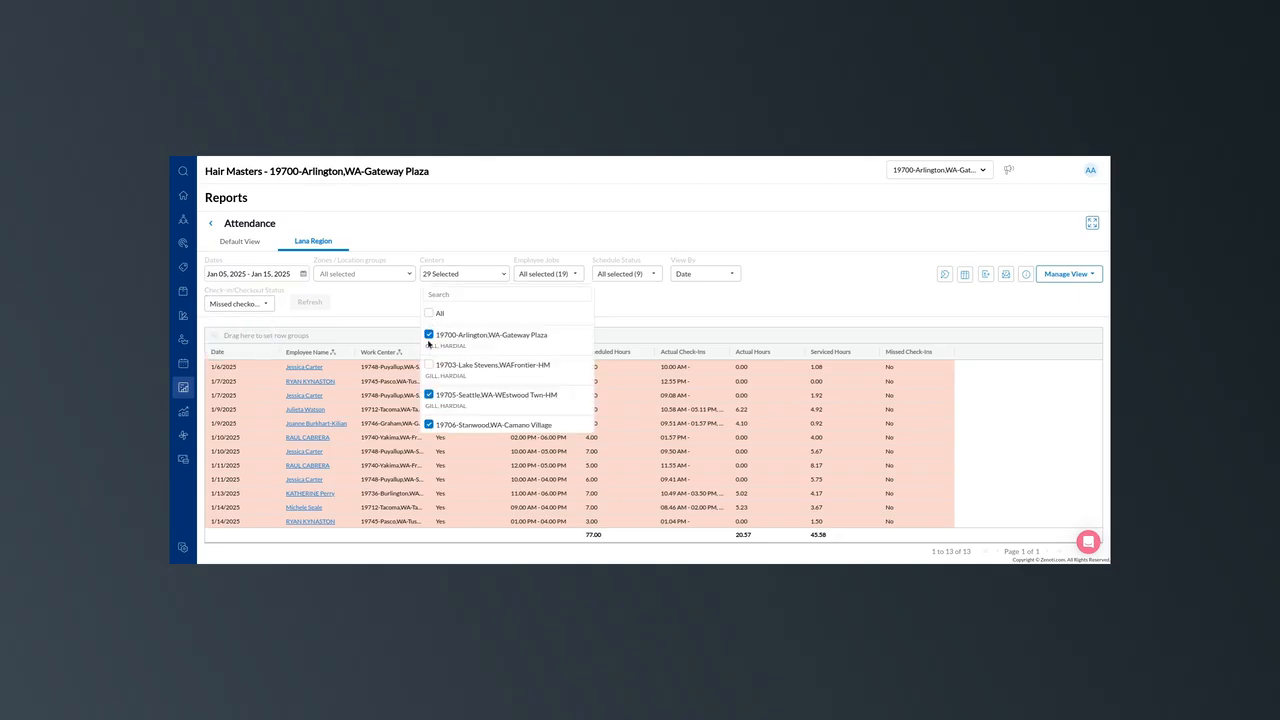
pyautogui.click(430, 314)
pyautogui.click(430, 314)
pyautogui.scroll(-10, 437, 362)
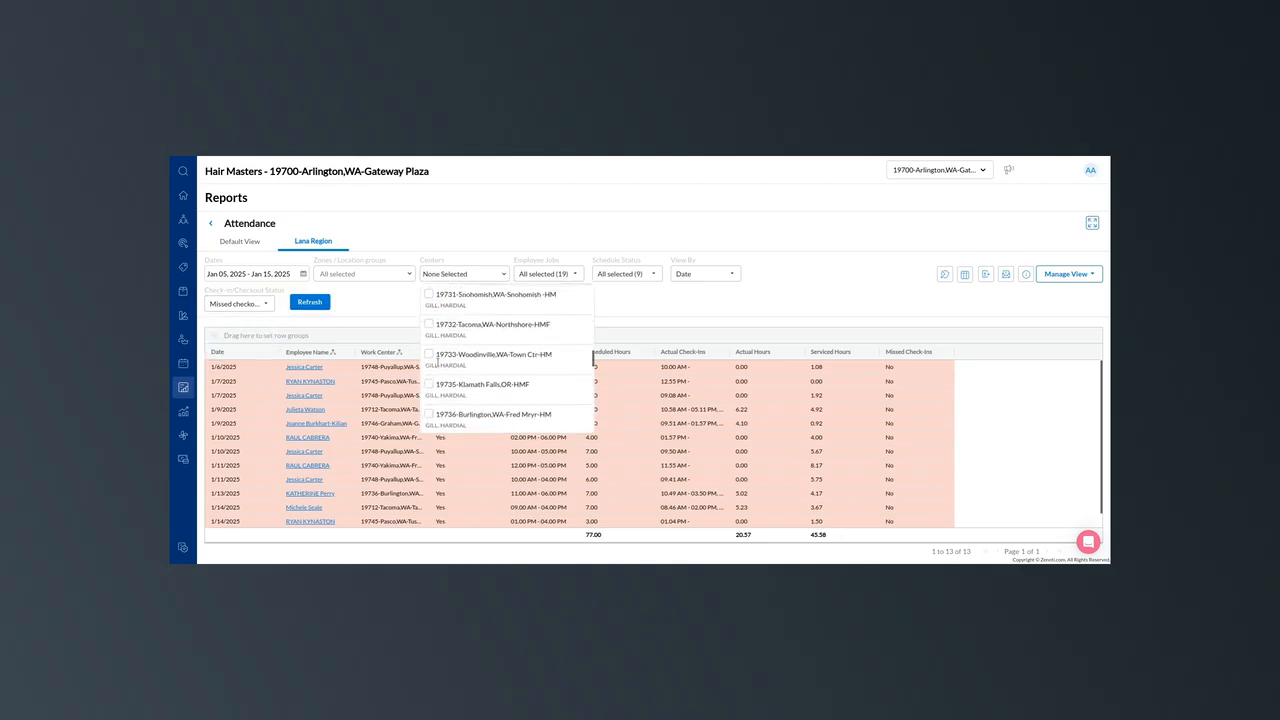
pyautogui.scroll(1, 440, 368)
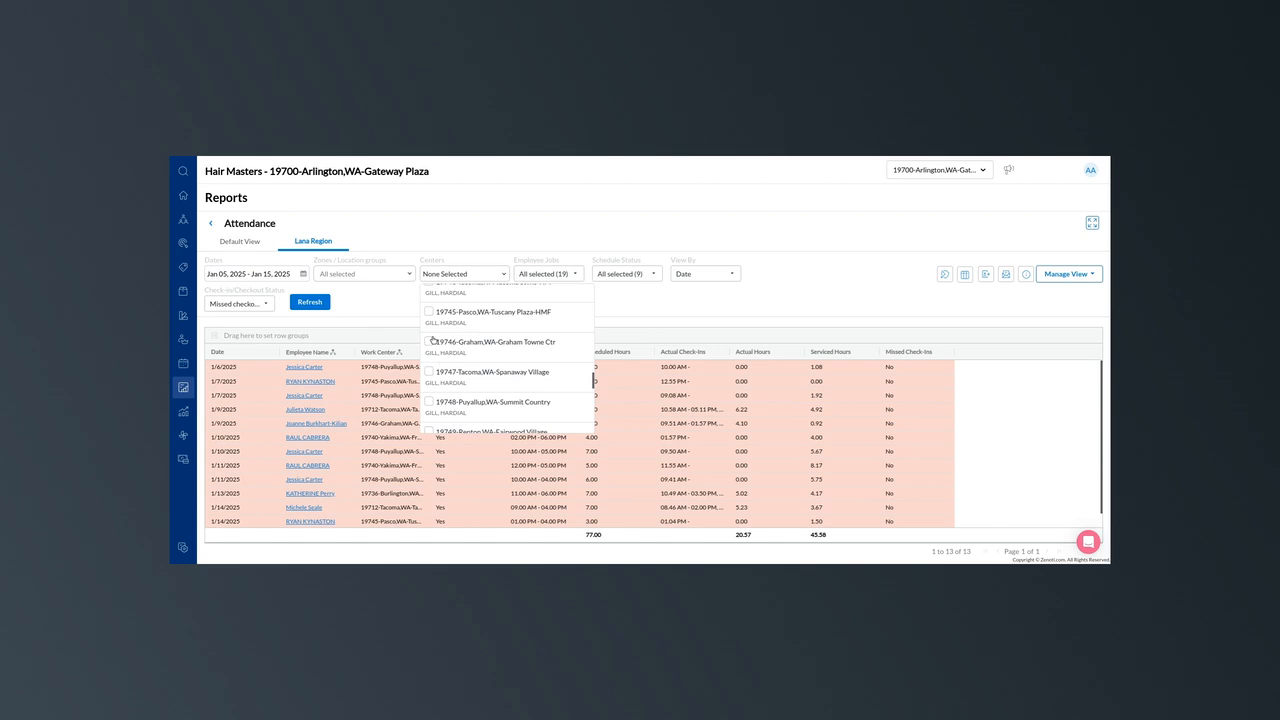
pyautogui.click(429, 311)
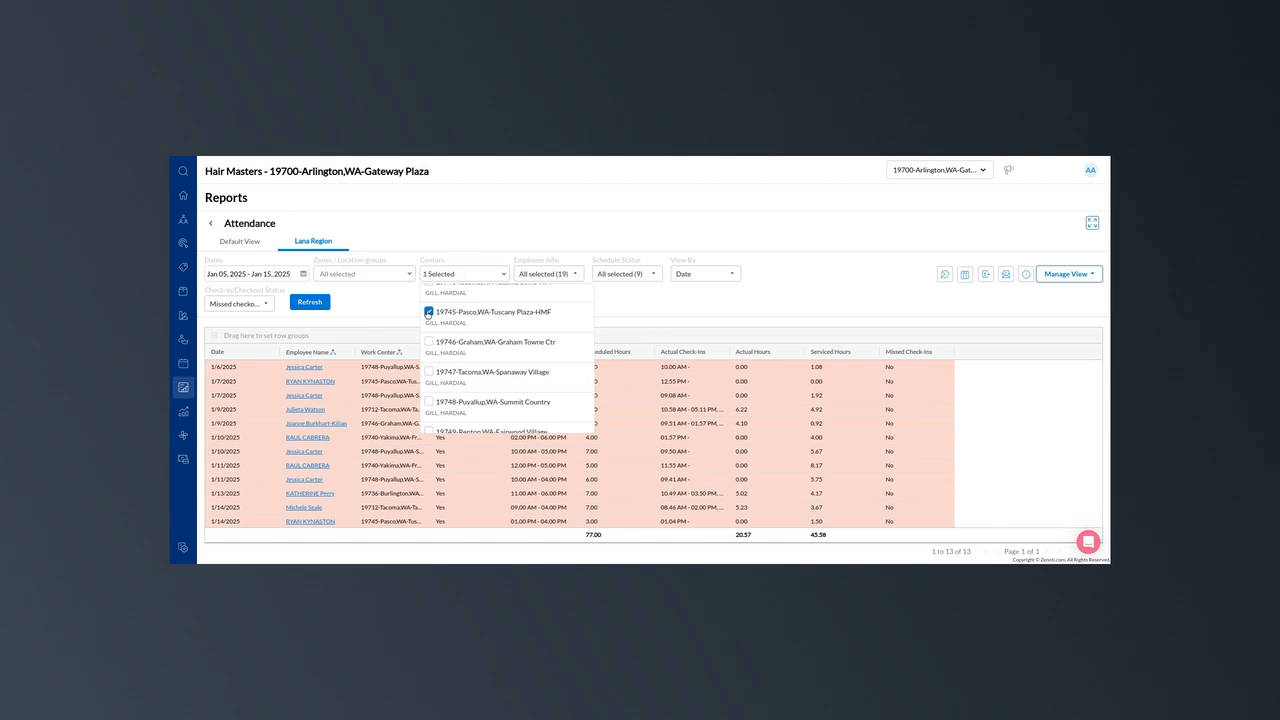
pyautogui.click(313, 303)
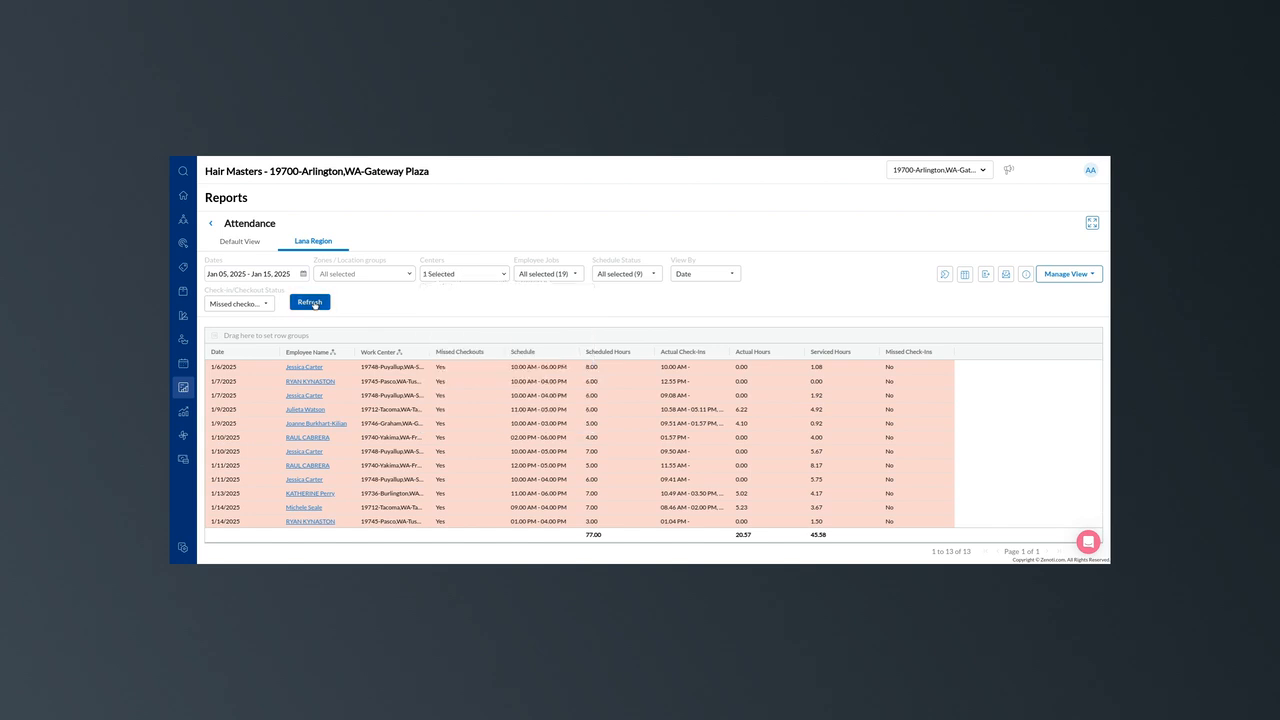
pyautogui.click(313, 303)
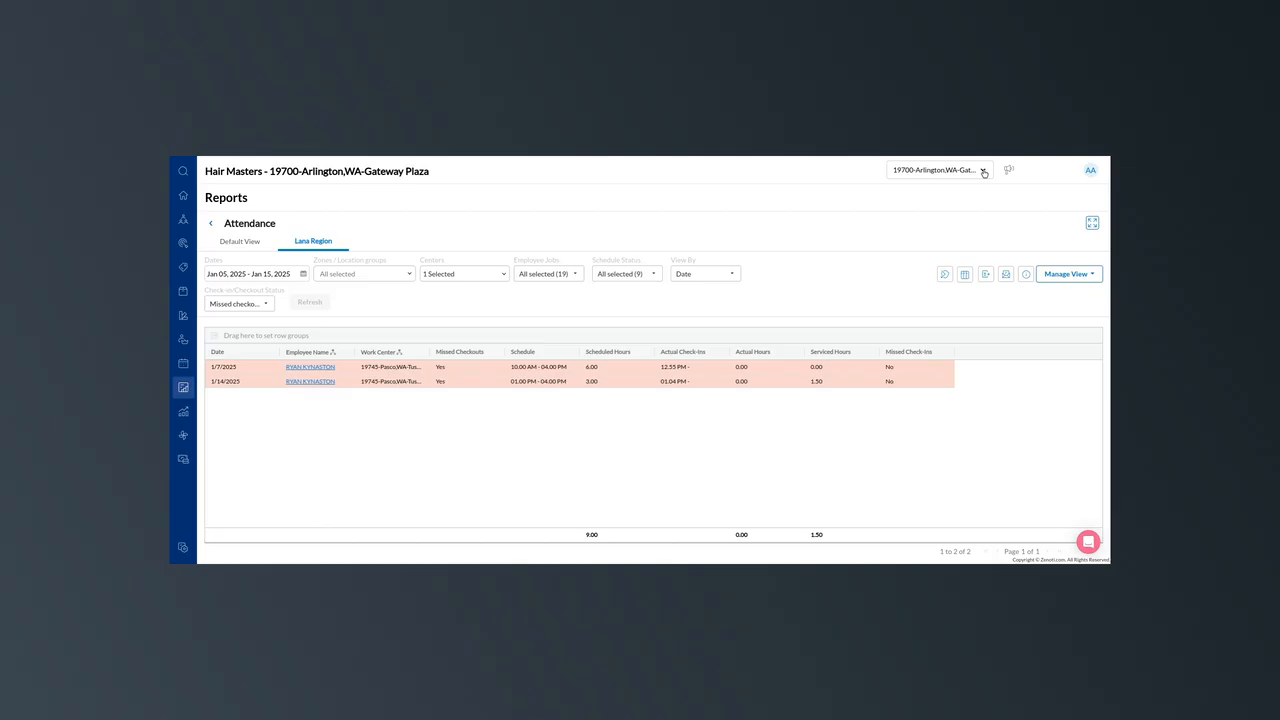
# Switch the active center to 19745-Pasco,WA-Tuscany Plaza-HMF.
pyautogui.click(983, 171)
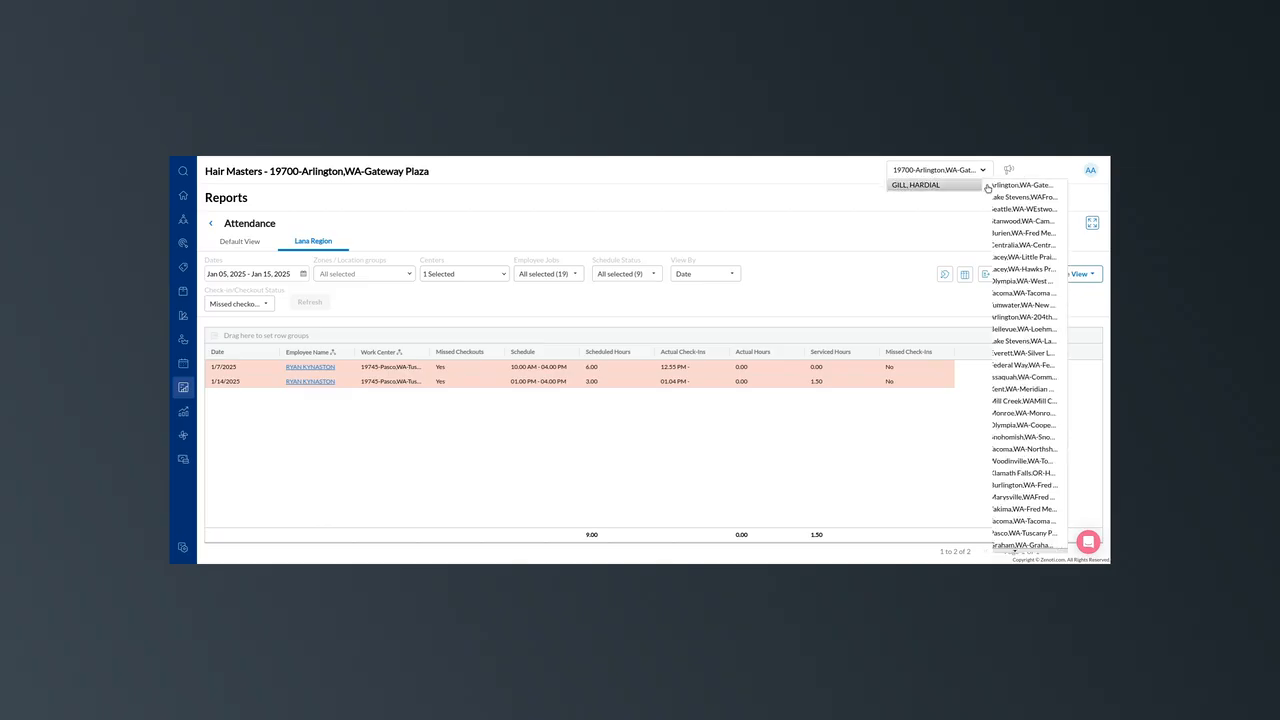
pyautogui.scroll(-2, 1045, 425)
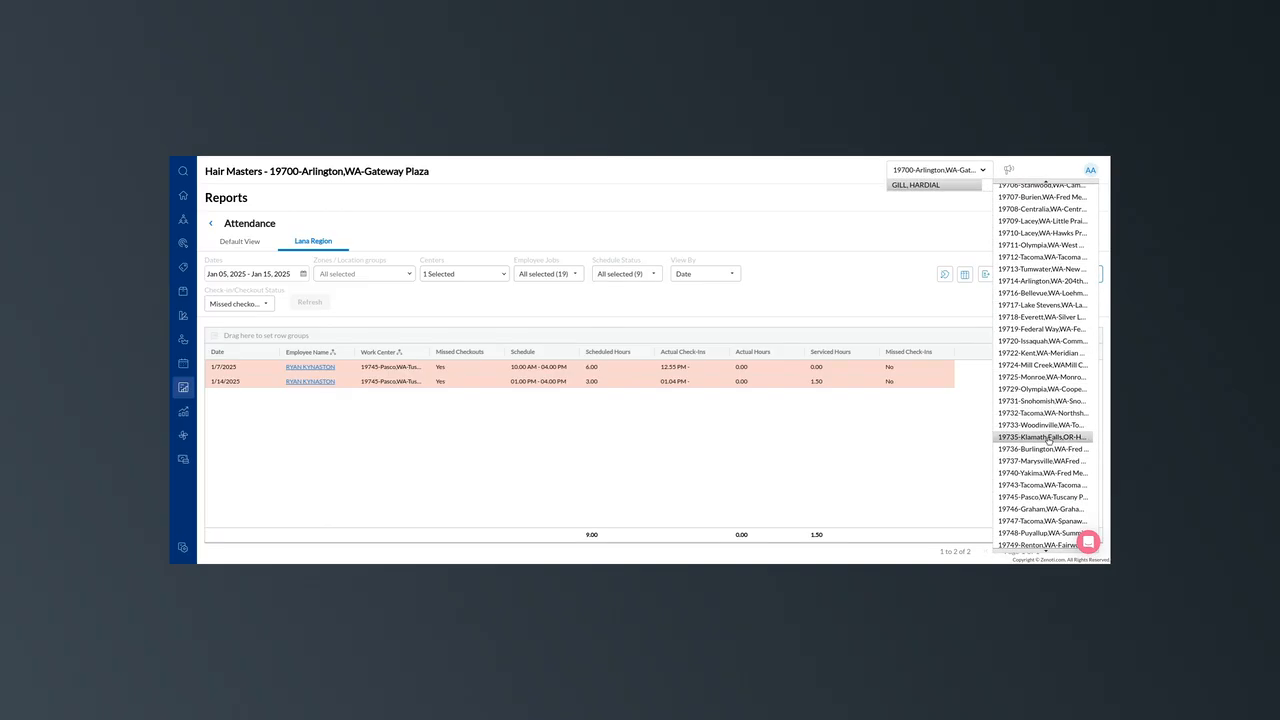
pyautogui.click(1058, 497)
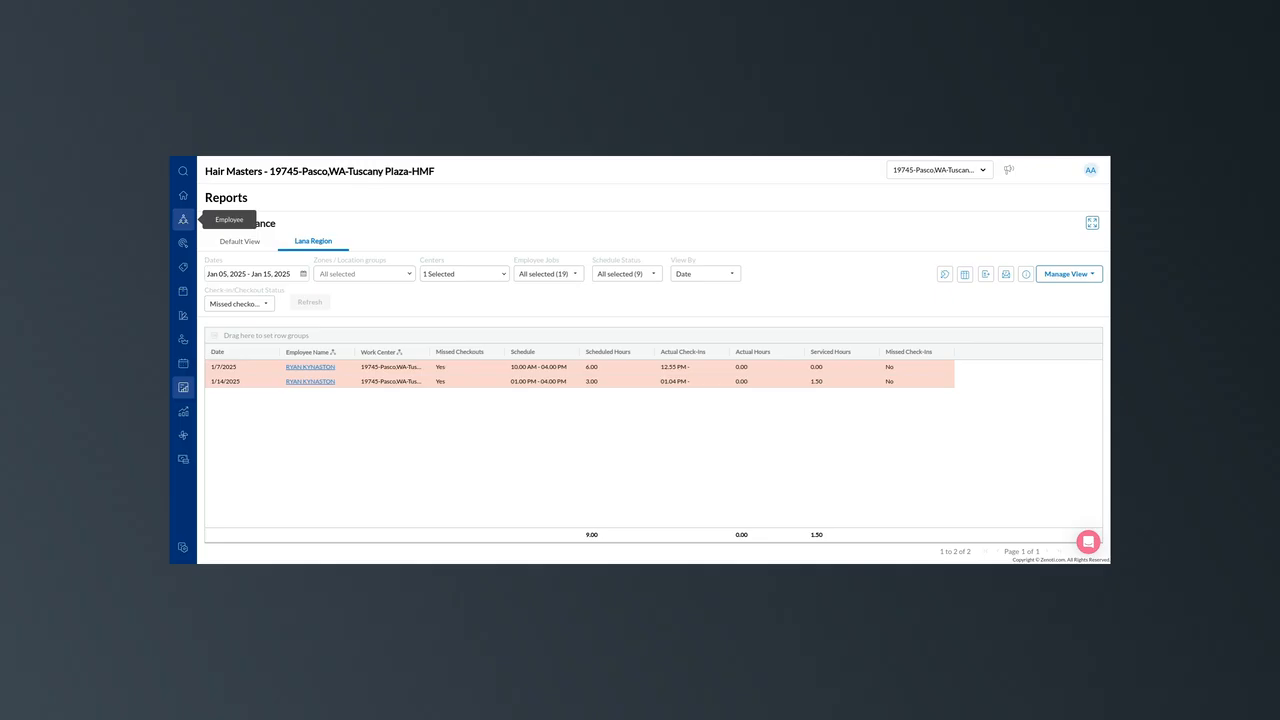
# Open the Manage Employee Checkin page and load the check-ins for 1/7/2025.
pyautogui.click(183, 222)
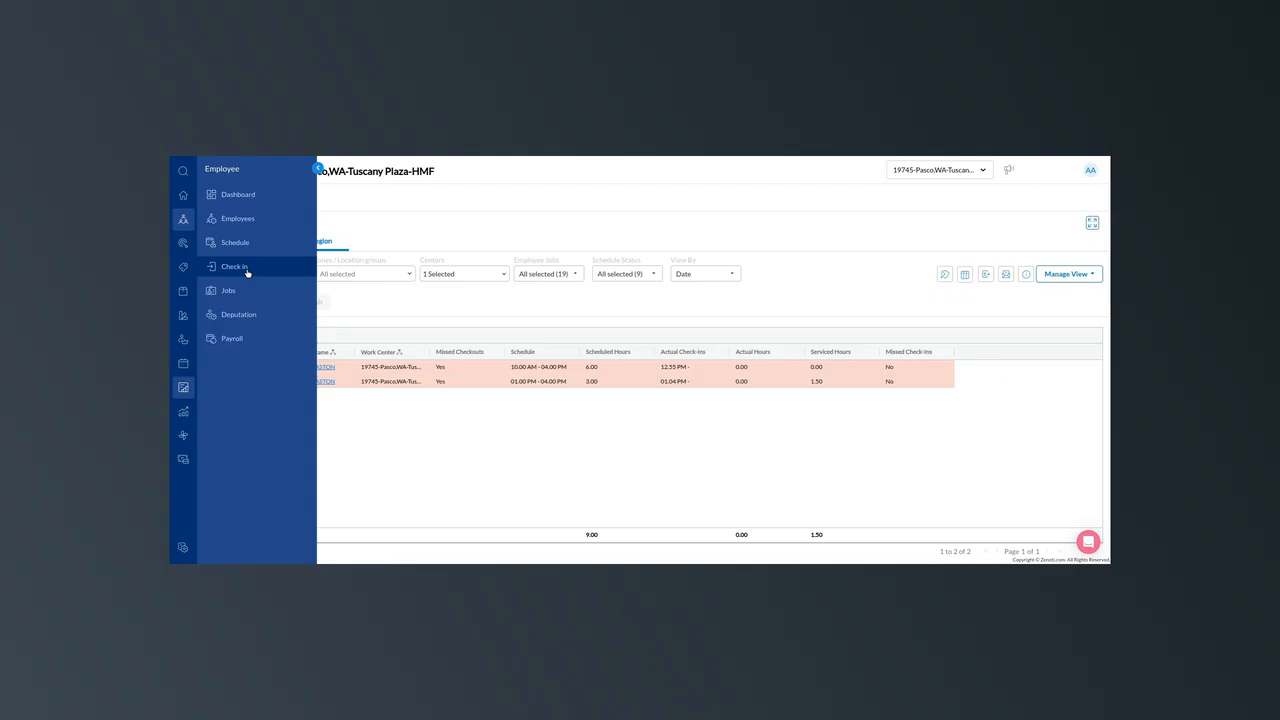
pyautogui.click(249, 270)
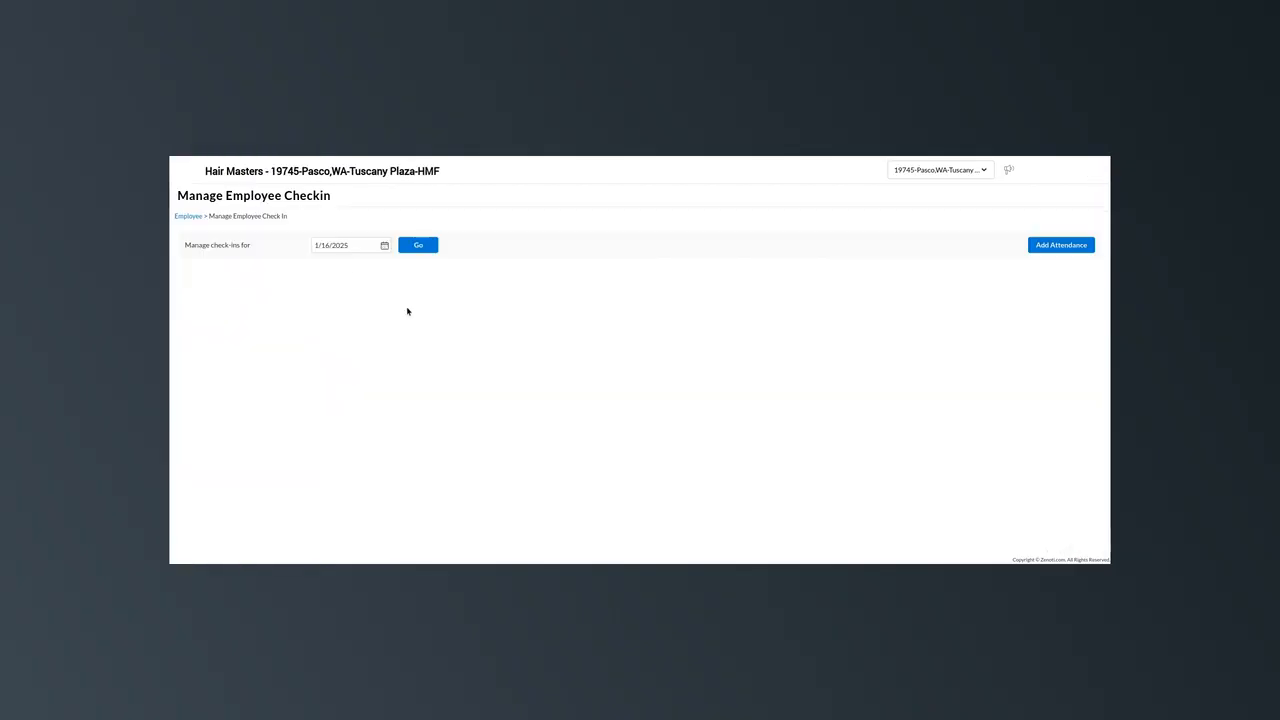
pyautogui.click(407, 246)
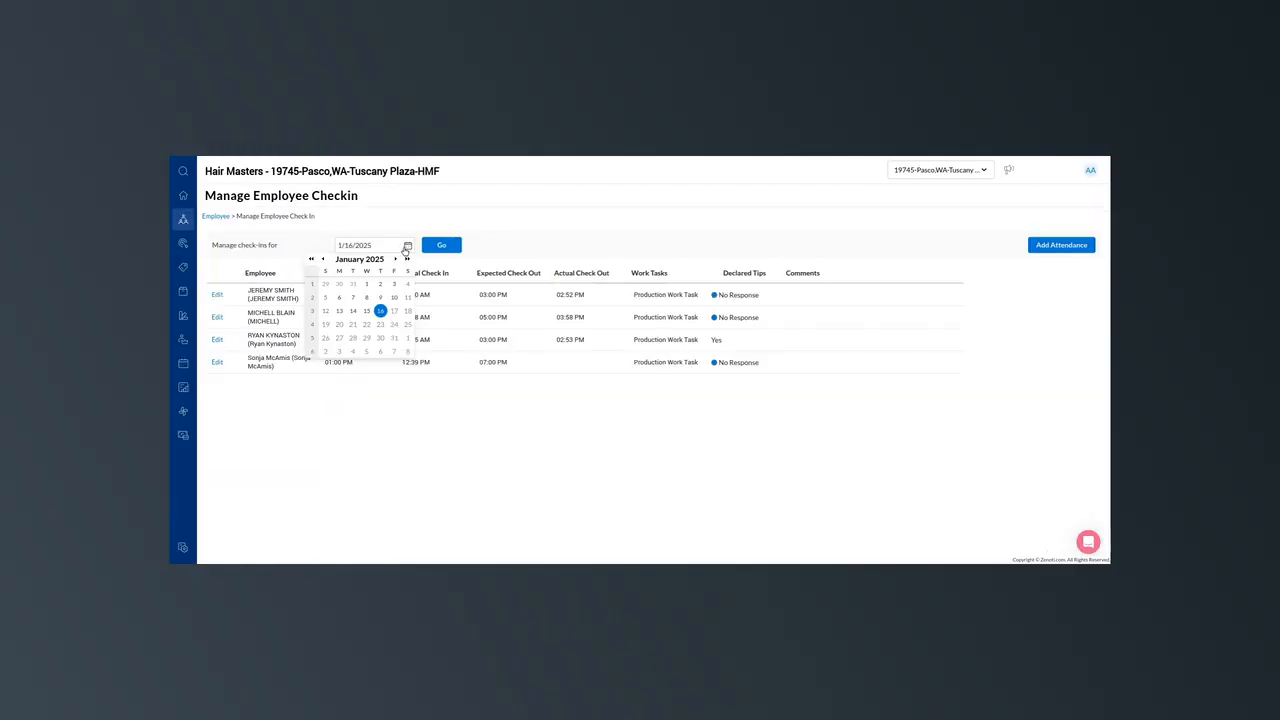
pyautogui.click(353, 297)
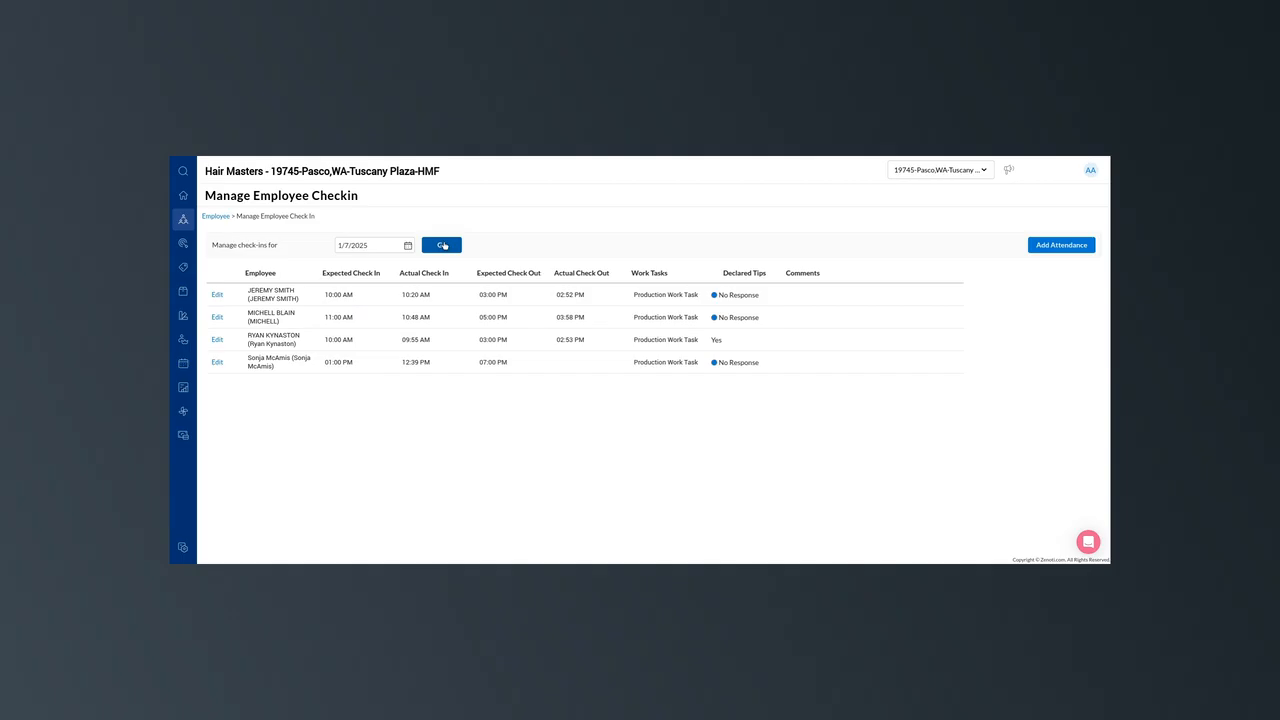
pyautogui.click(443, 245)
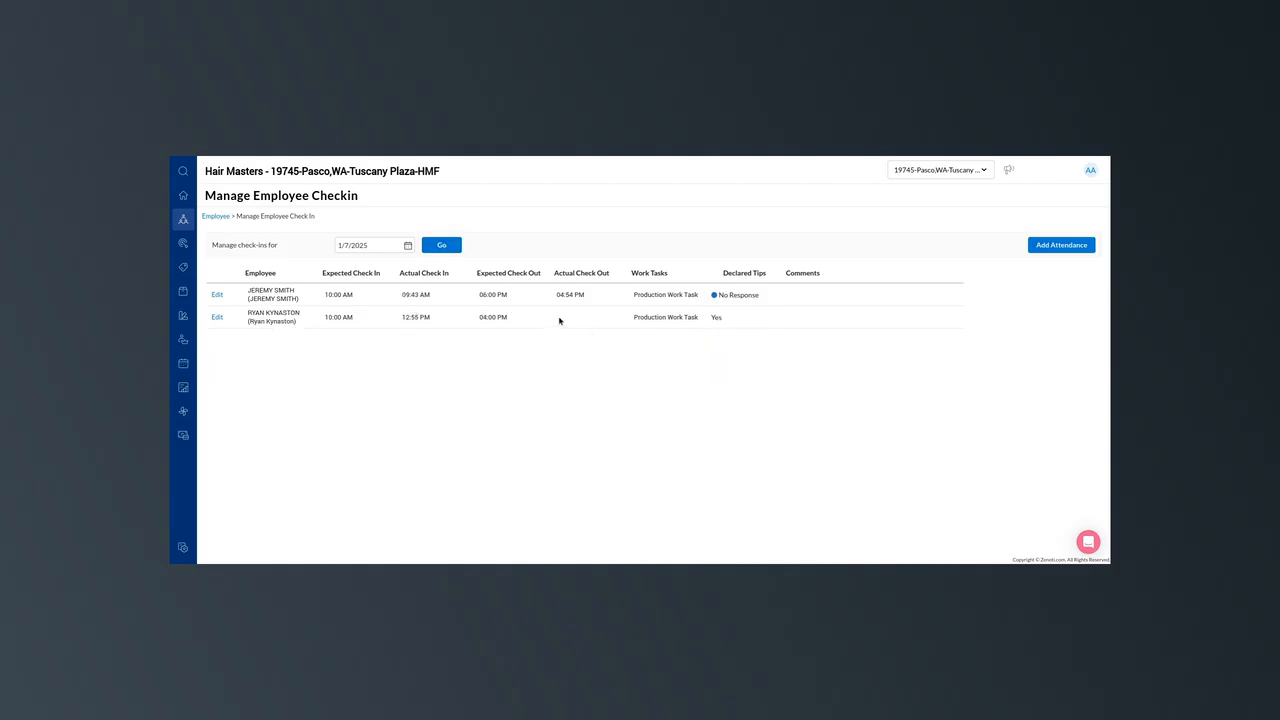
# Open the attendance details of the employee lacking a check-out and try editing the check-out time of the 12:55 PM entry.
pyautogui.click(217, 317)
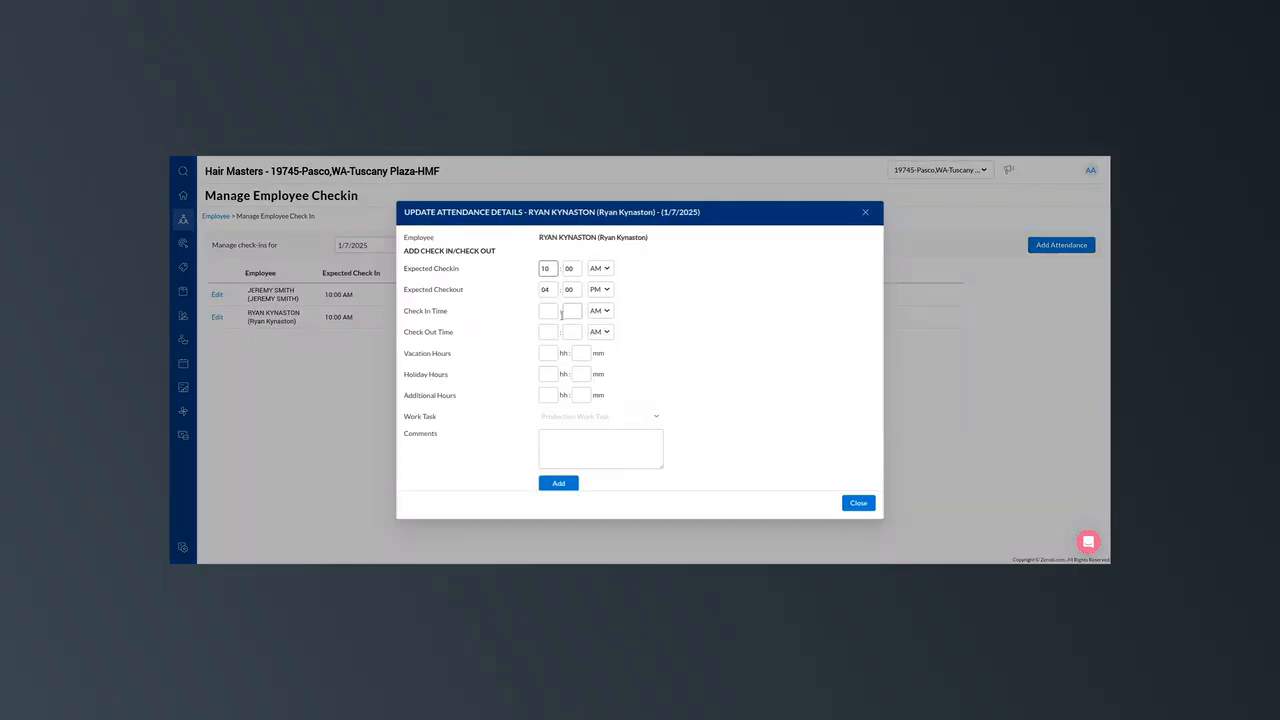
pyautogui.scroll(-3, 576, 381)
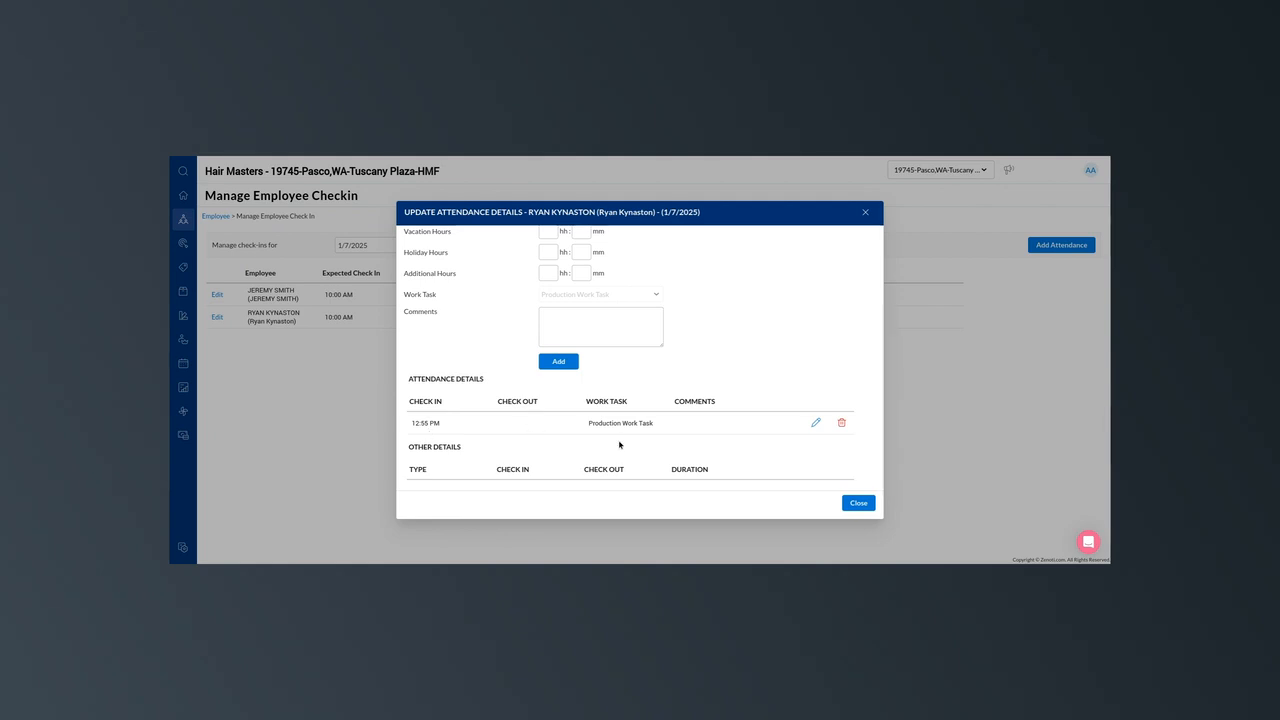
pyautogui.click(815, 422)
pyautogui.click(511, 422)
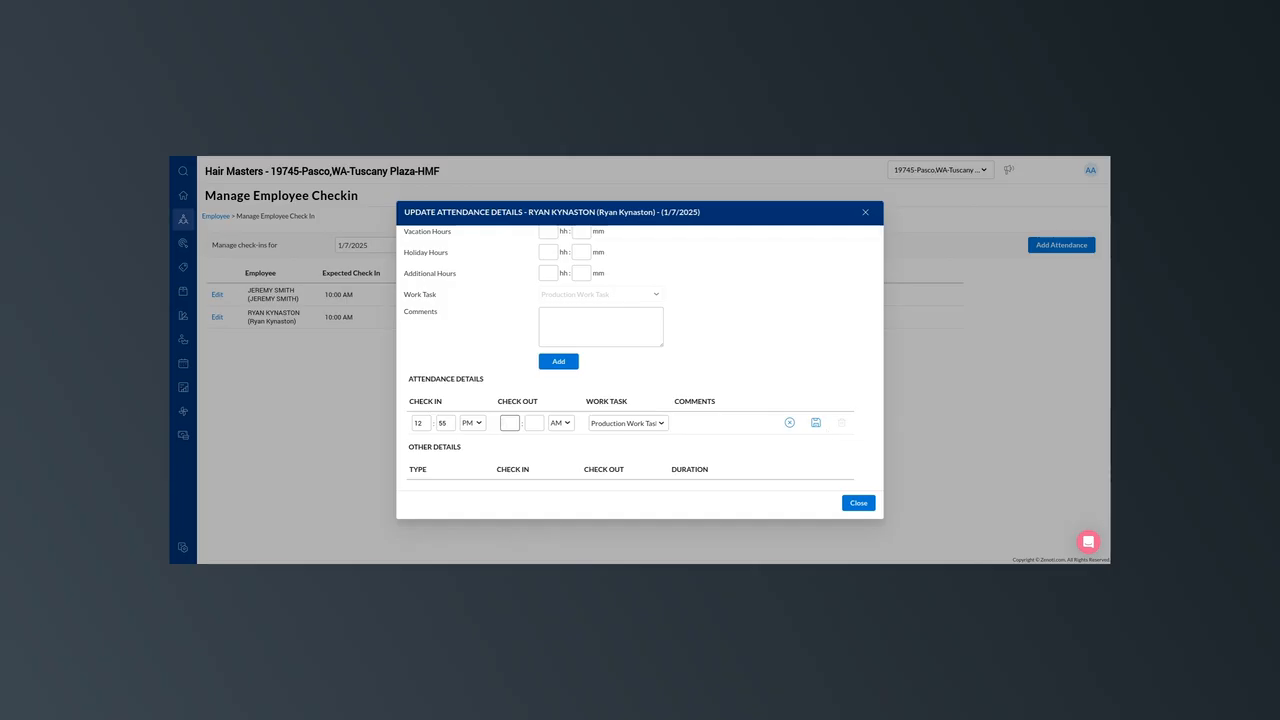
pyautogui.click(790, 424)
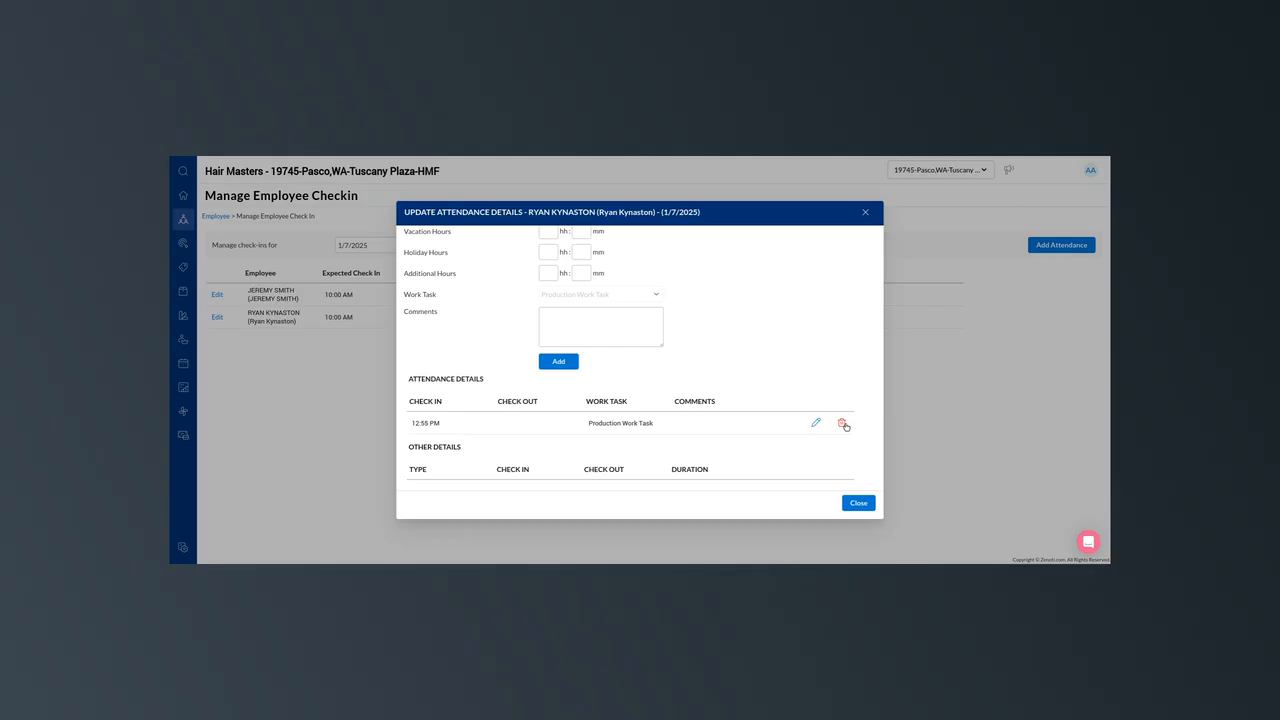
pyautogui.click(868, 505)
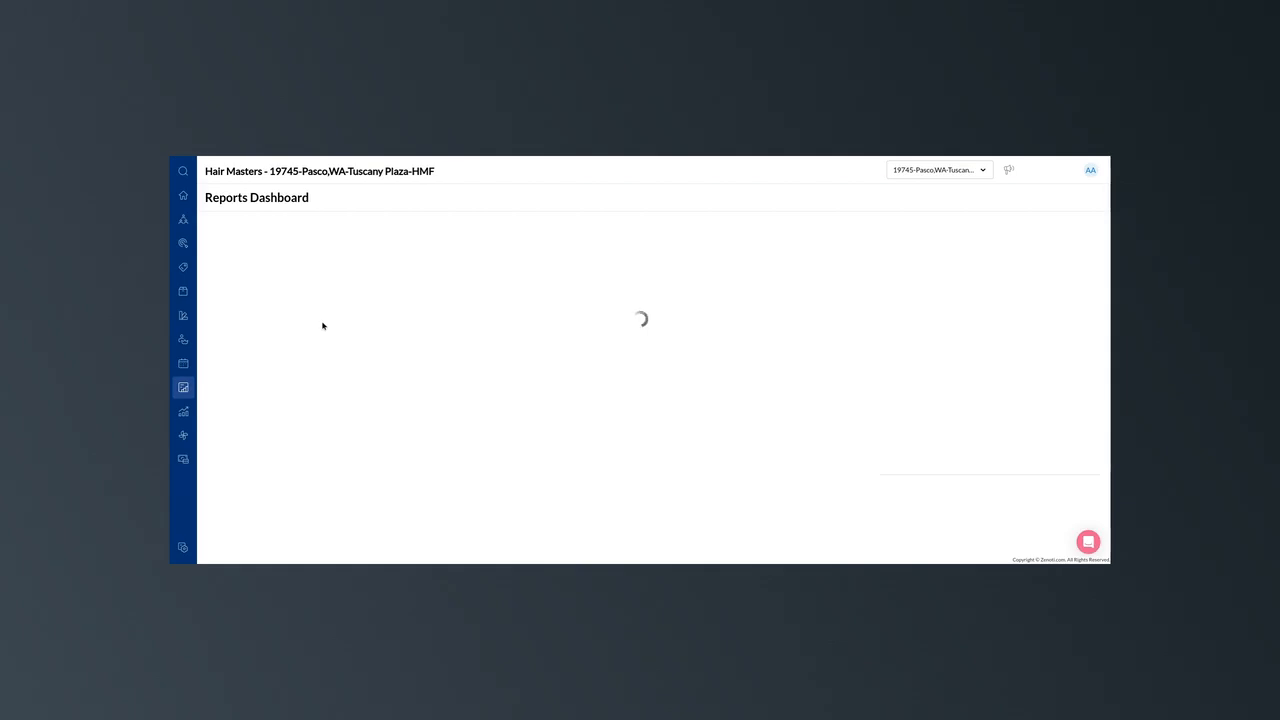
# Return to the Attendance report and show its Lana Region view.
pyautogui.click(931, 307)
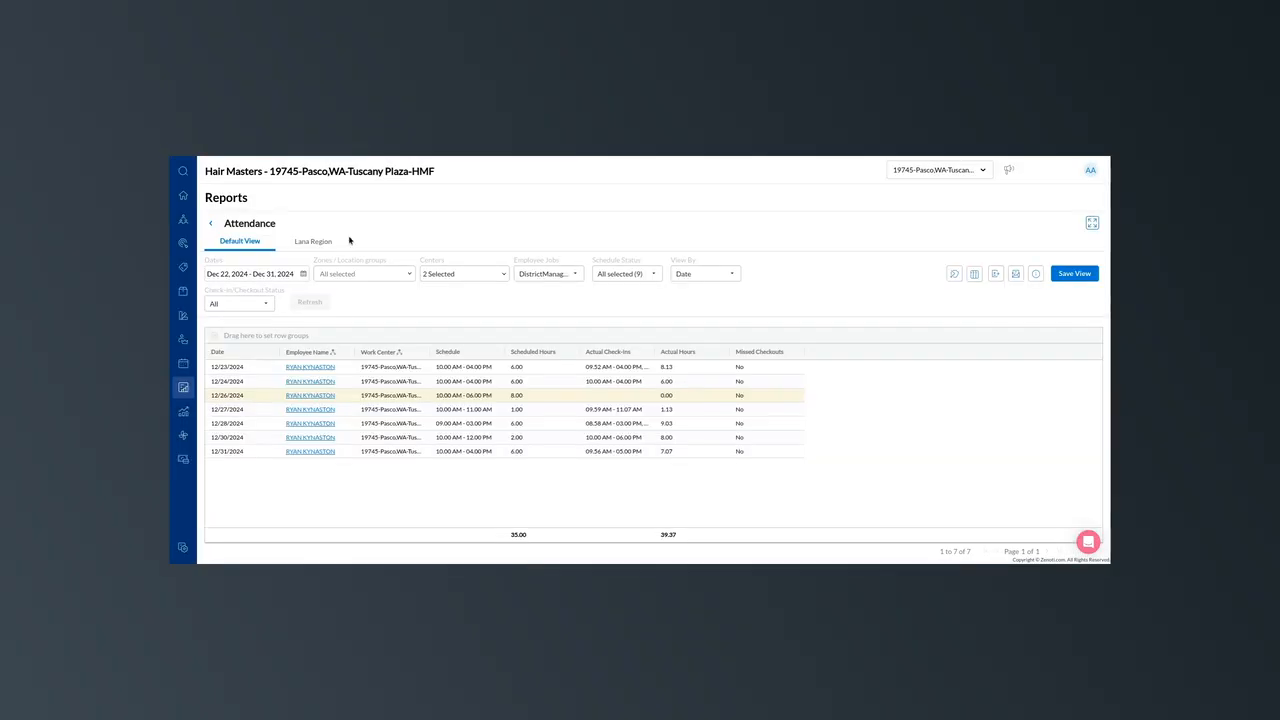
pyautogui.click(313, 242)
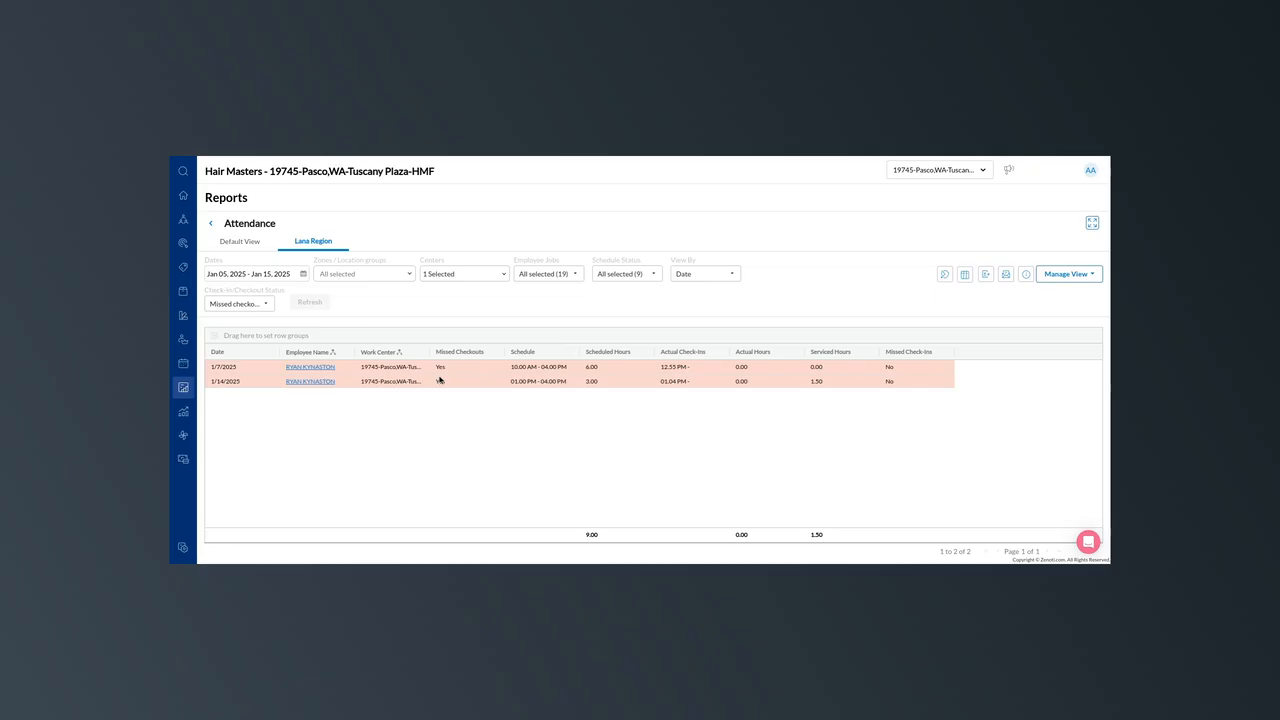